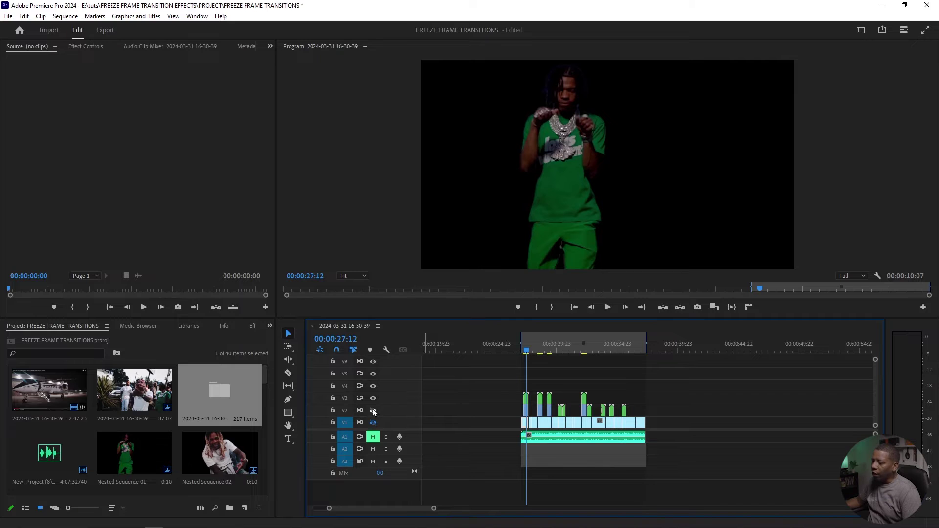
Open Nested Sequence 01 from the timeline in its own sequence tab.
{"action": "double_click", "coordinate": [527, 402]}
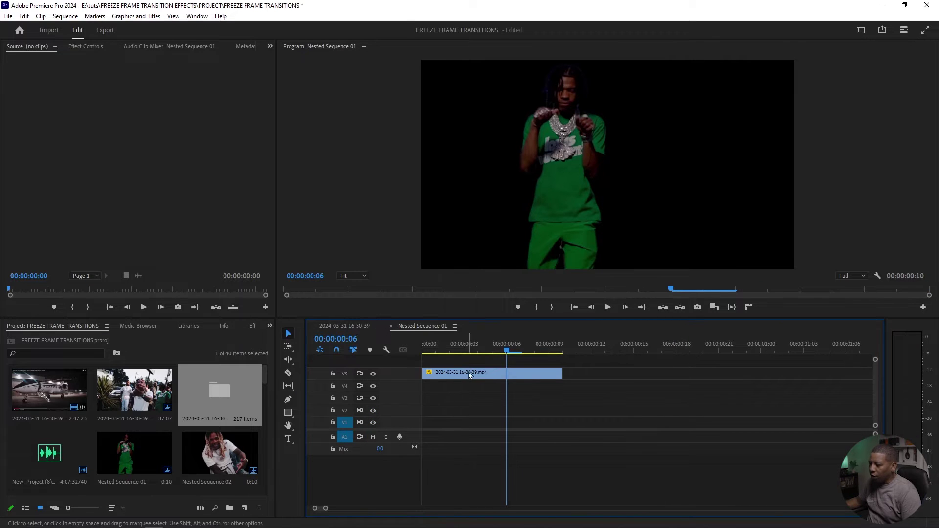
Inspect the nested clip's opacity Mask (1), feather 10.0, and its path around the performer.
{"action": "left_click_drag", "start_coordinate": [508, 352], "coordinate": [450, 351]}
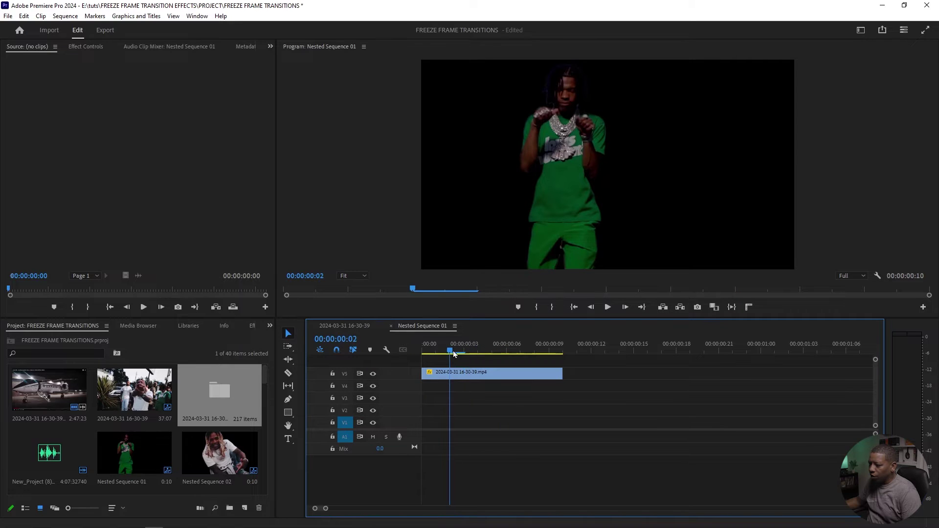
{"action": "left_click", "coordinate": [456, 375]}
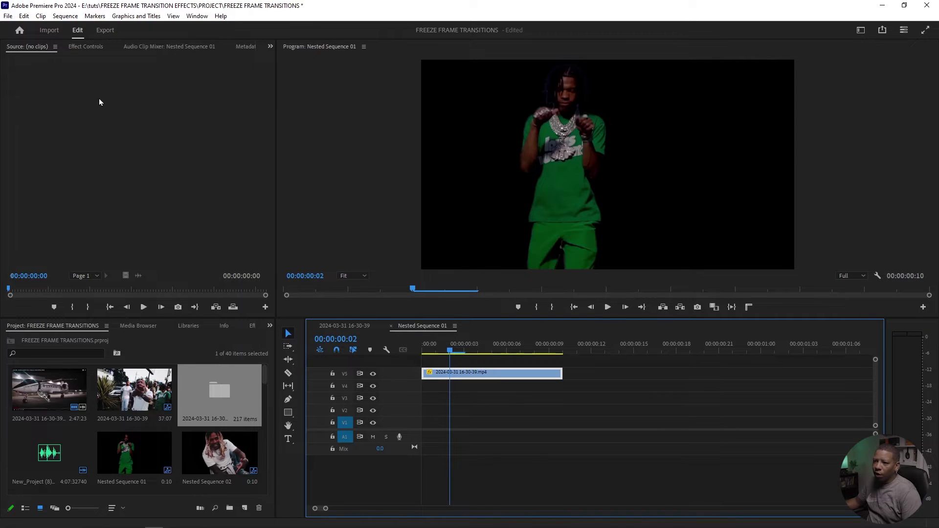
{"action": "left_click", "coordinate": [82, 47]}
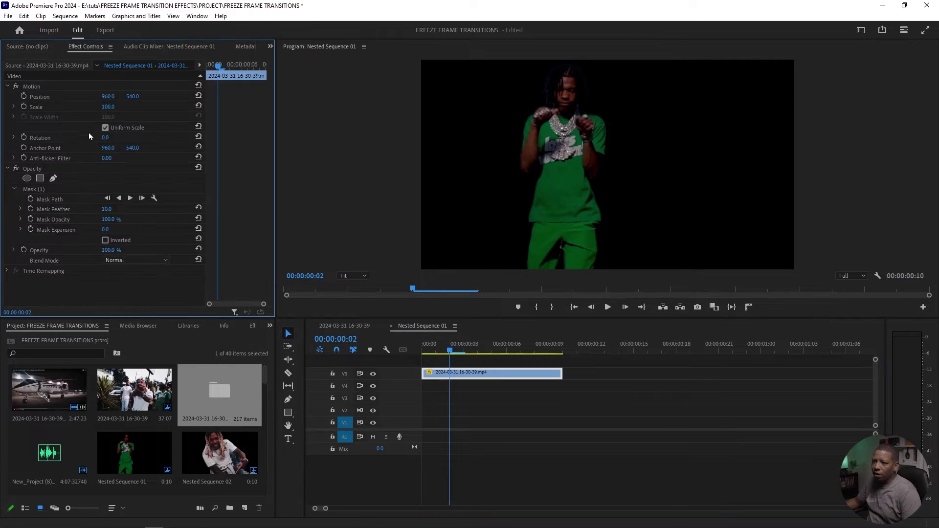
{"action": "left_click", "coordinate": [32, 188]}
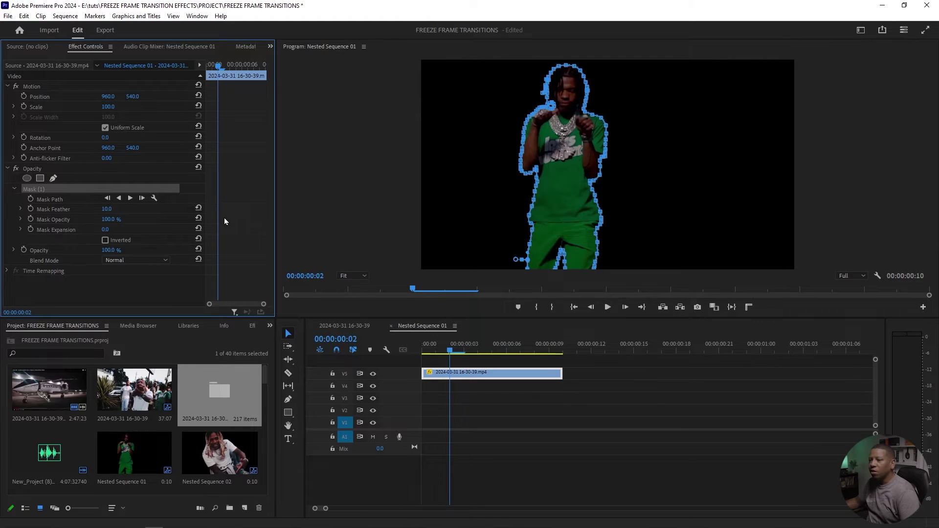
Back in the main sequence, copy the short clip after the nest onto V2 and add a frame hold.
{"action": "key", "text": "ctrl+w"}
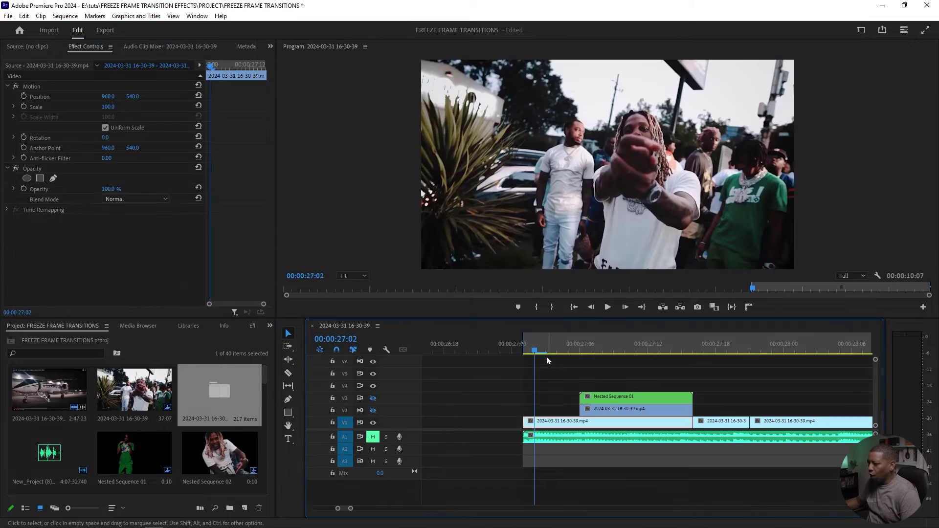
{"action": "left_click_drag", "start_coordinate": [540, 355], "coordinate": [688, 368]}
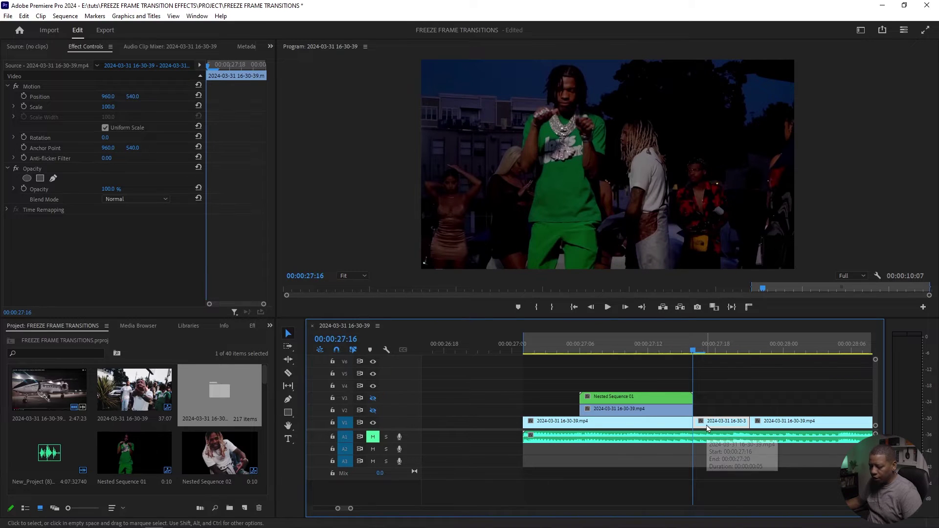
{"action": "left_click_drag", "start_coordinate": [707, 428], "coordinate": [713, 414]}
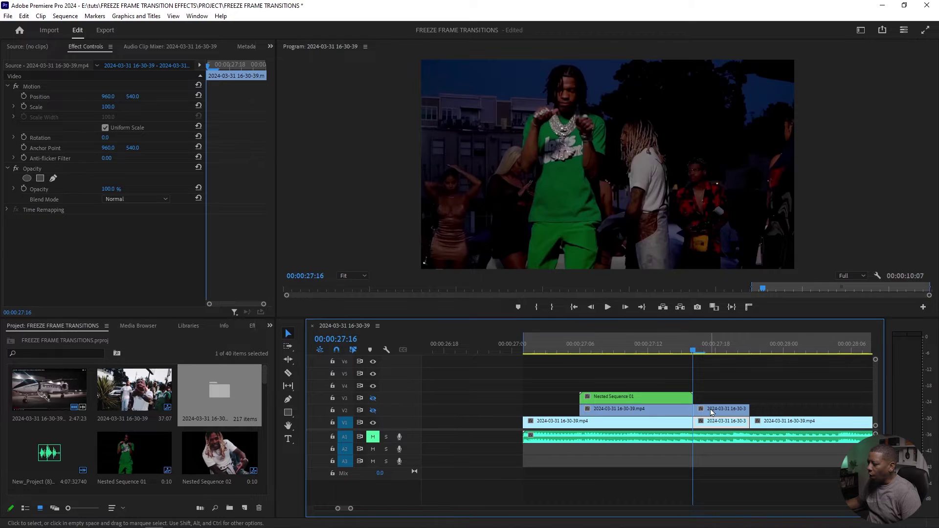
{"action": "right_click", "coordinate": [709, 412]}
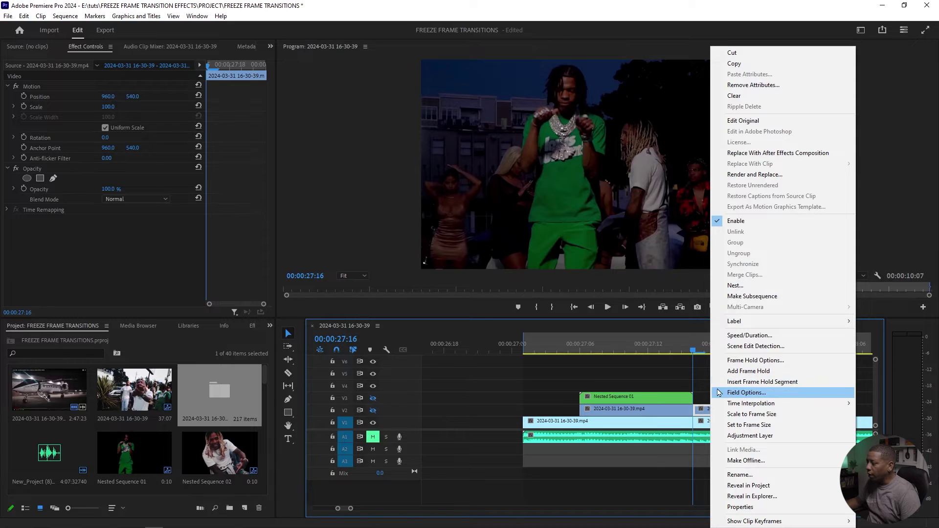
{"action": "left_click", "coordinate": [746, 371]}
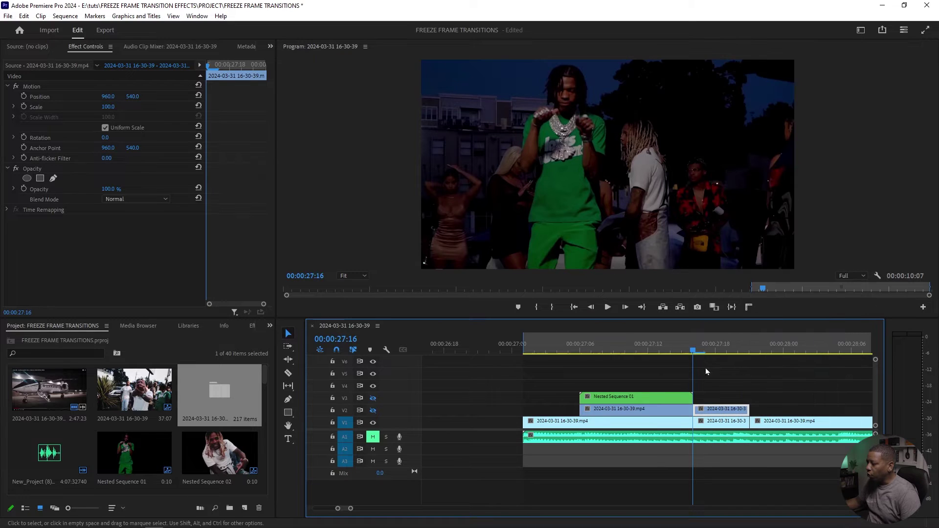
Hide track V3 from the program output at the start of the nest.
{"action": "mouse_move", "coordinate": [704, 351]}
{"action": "left_mouse_down"}
{"action": "mouse_move", "coordinate": [734, 357]}
{"action": "mouse_move", "coordinate": [698, 365]}
{"action": "left_mouse_up"}
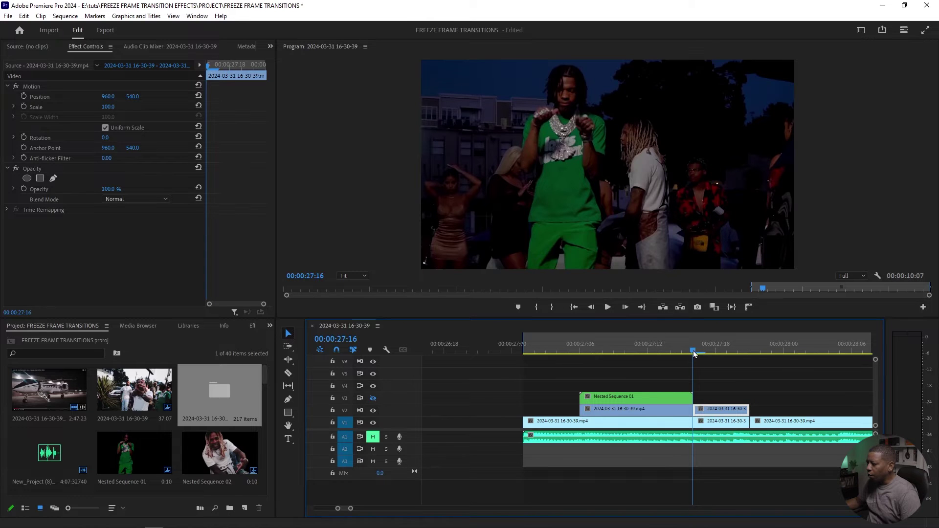
{"action": "left_click_drag", "start_coordinate": [694, 354], "coordinate": [583, 359]}
{"action": "left_click", "coordinate": [372, 399]}
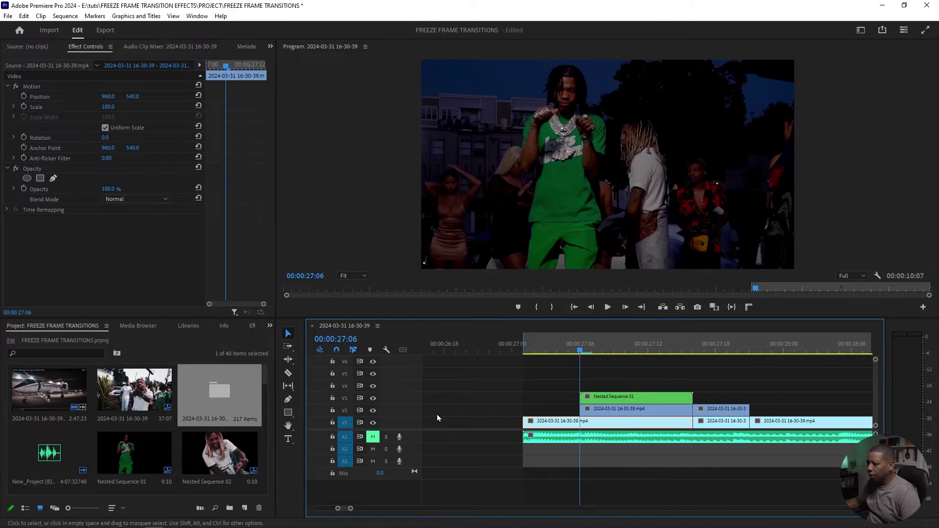
Review Nested Sequence 01, then in the main sequence hide V3, show V2, and go to the nest start.
{"action": "double_click", "coordinate": [615, 402]}
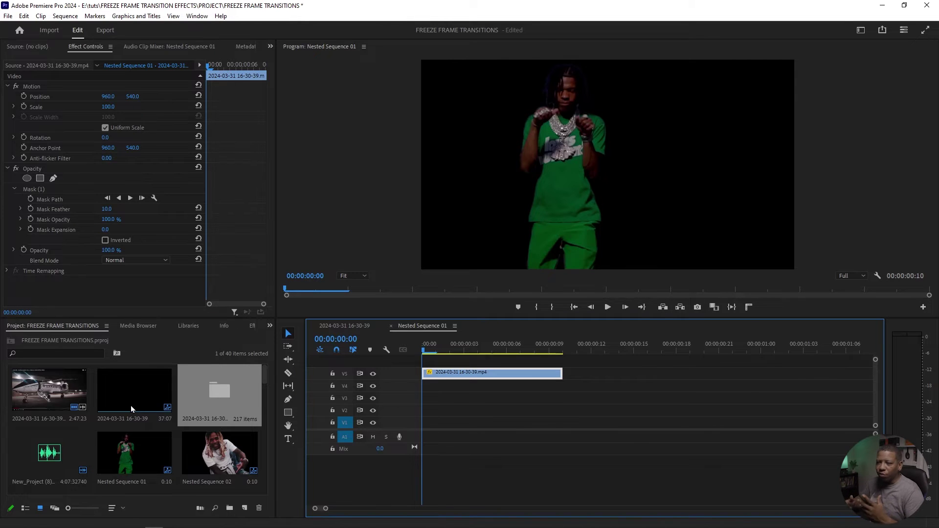
{"action": "double_click", "coordinate": [131, 406]}
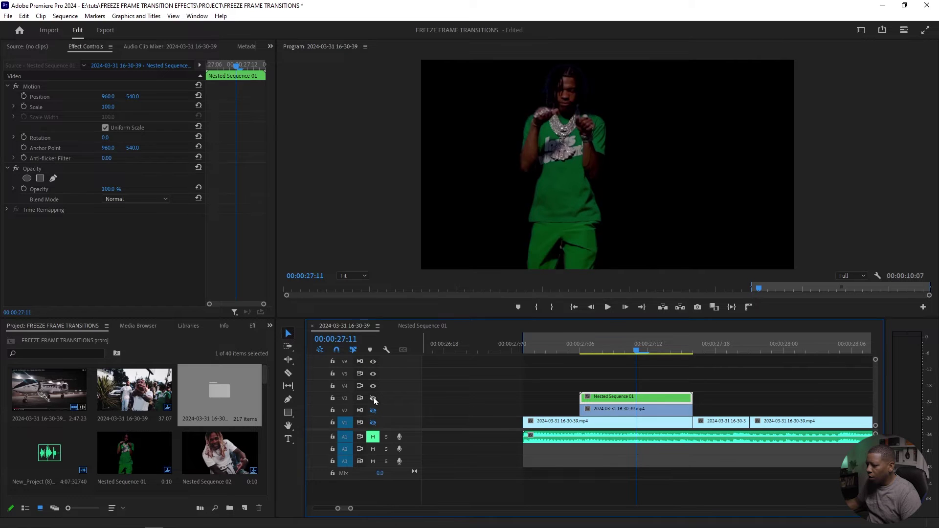
{"action": "left_click", "coordinate": [373, 398]}
{"action": "left_click", "coordinate": [373, 410]}
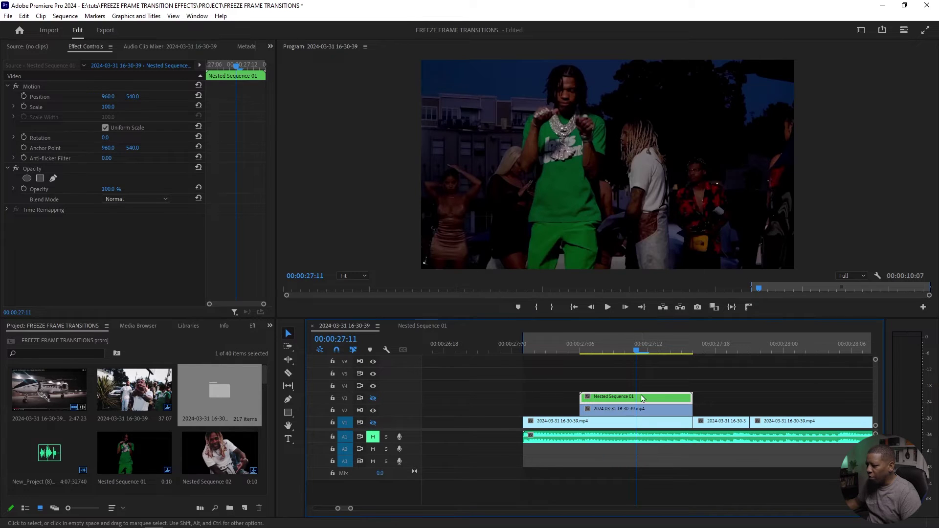
{"action": "left_click_drag", "start_coordinate": [637, 350], "coordinate": [602, 350]}
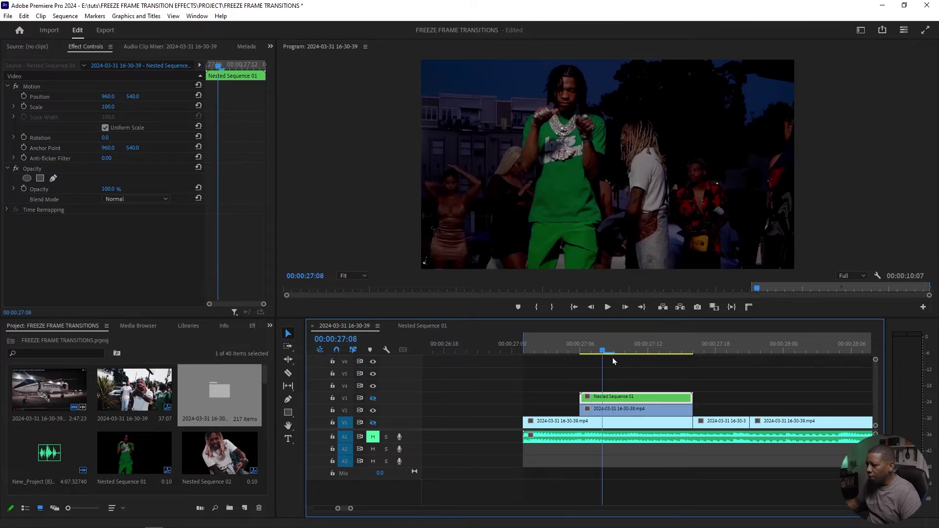
{"action": "key", "text": "Up"}
{"action": "key", "text": "shift+7"}
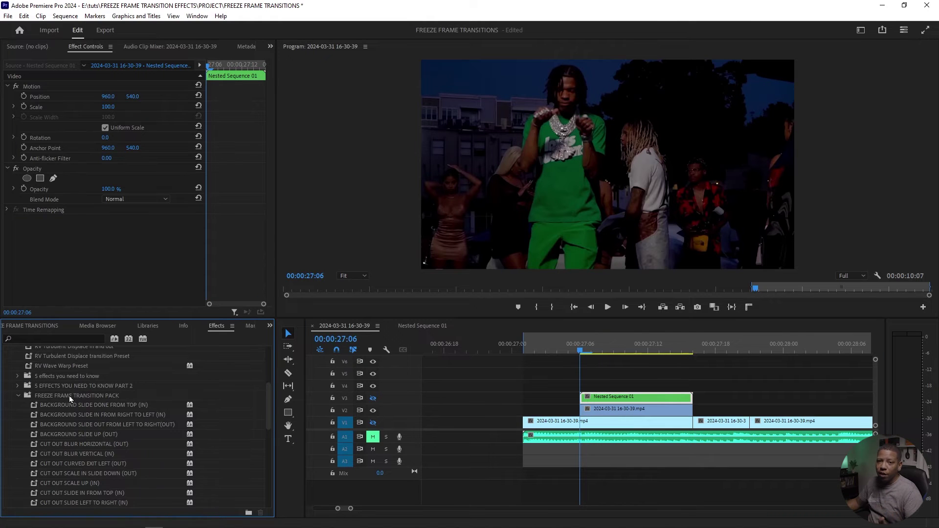
Apply CUT OUT SLIDE IN FROM TOP and CUT OUT WITH SCALE SLIDE IN FROM BOTTOM (IN) to Nested Sequence 01.
{"action": "left_click", "coordinate": [69, 395]}
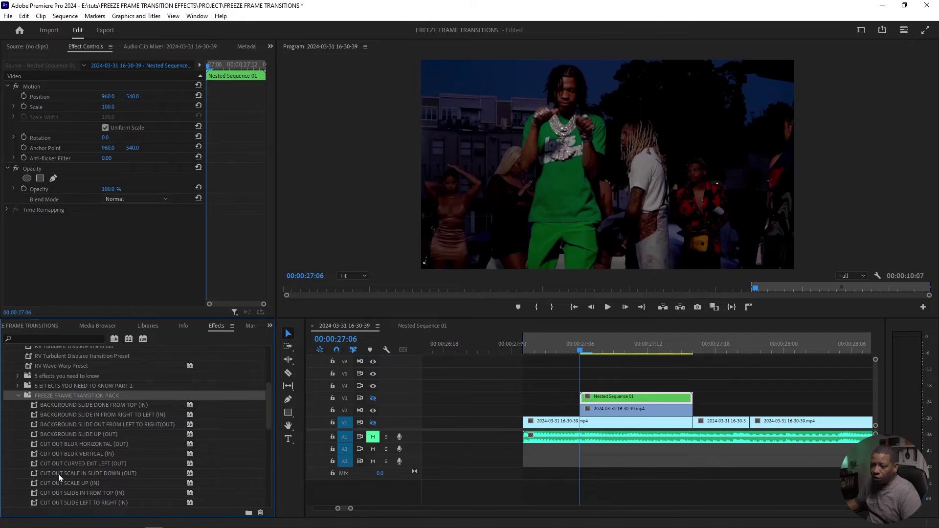
{"action": "left_click_drag", "start_coordinate": [55, 489], "coordinate": [603, 404]}
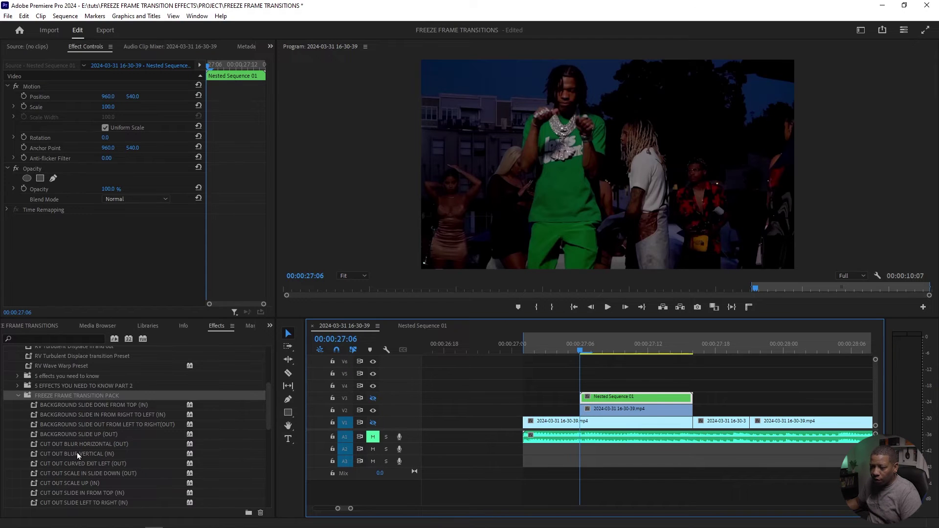
{"action": "scroll", "coordinate": [100, 451], "scroll_direction": "down", "scroll_amount": 2}
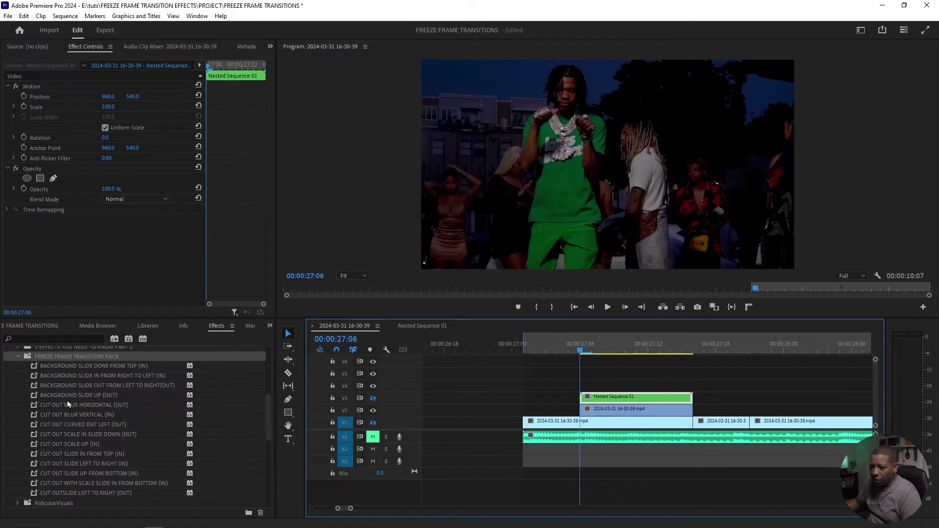
{"action": "left_click", "coordinate": [75, 482]}
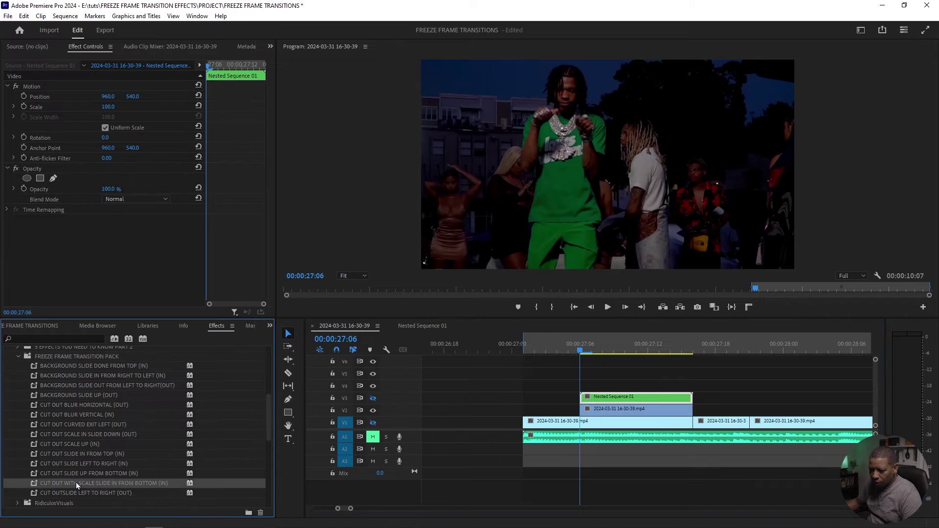
{"action": "left_click_drag", "start_coordinate": [76, 482], "coordinate": [596, 400]}
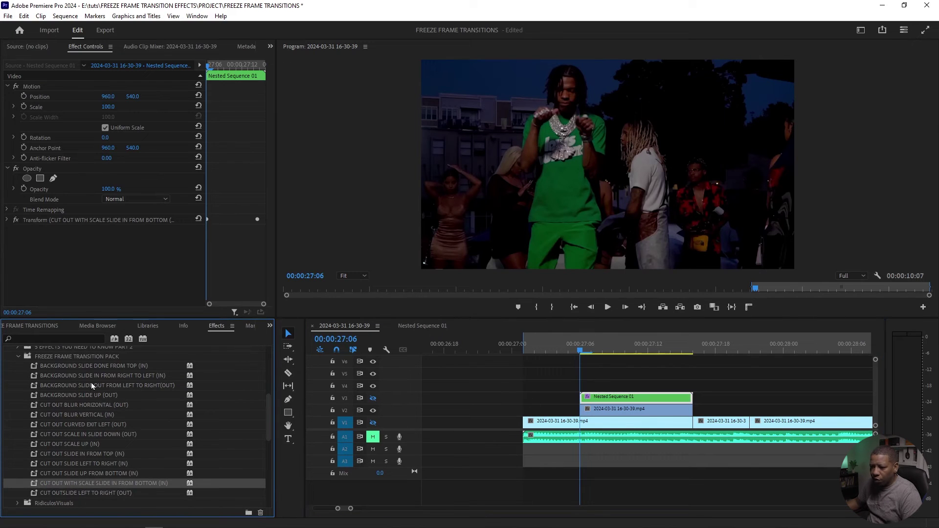
Put BACKGROUND SLIDE OUT FROM LEFT TO RIGHT(OUT) on the V2 clip and preview from 00:00:27:01.
{"action": "left_click_drag", "start_coordinate": [92, 382], "coordinate": [599, 410]}
{"action": "left_click", "coordinate": [580, 352]}
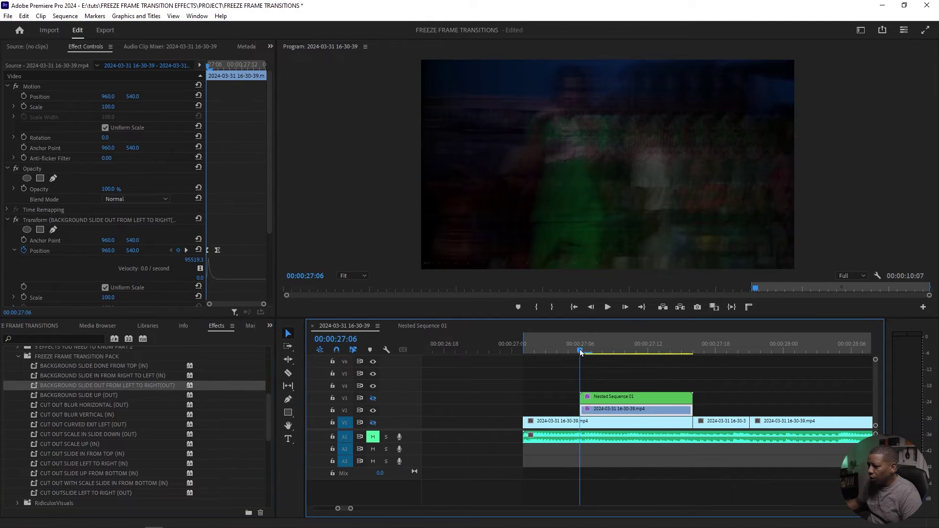
{"action": "left_click_drag", "start_coordinate": [580, 353], "coordinate": [738, 366]}
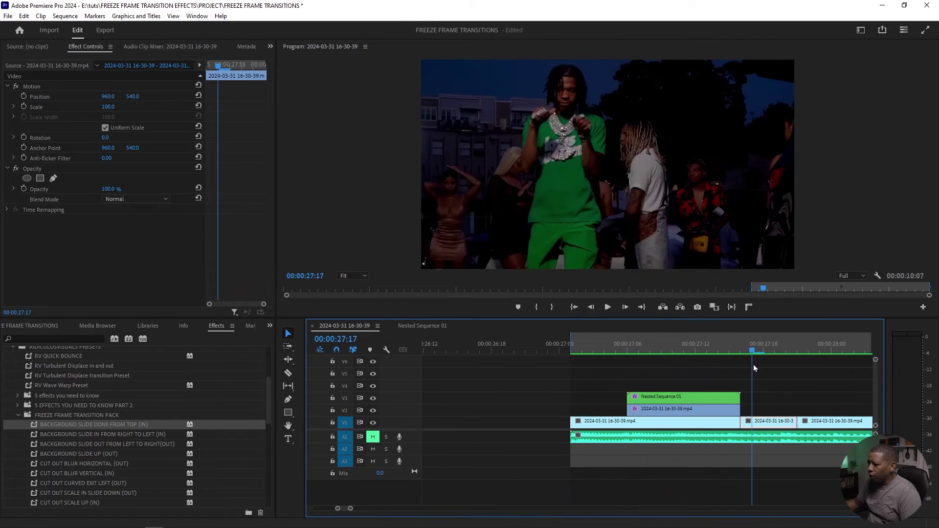
{"action": "left_click_drag", "start_coordinate": [754, 365], "coordinate": [699, 375]}
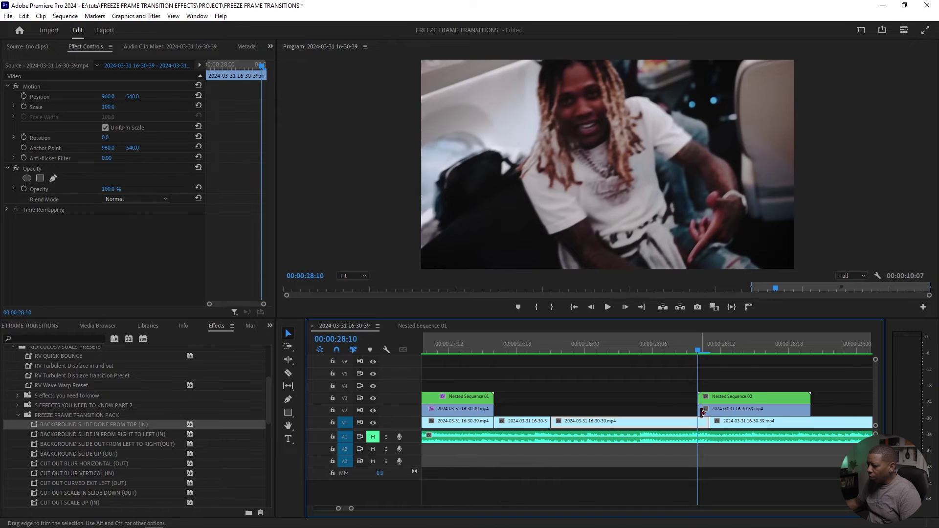
Freeze the V1 main clip at 00:00:28:10 with Add Frame Hold beneath Nested Sequence 02.
{"action": "left_click", "coordinate": [702, 399]}
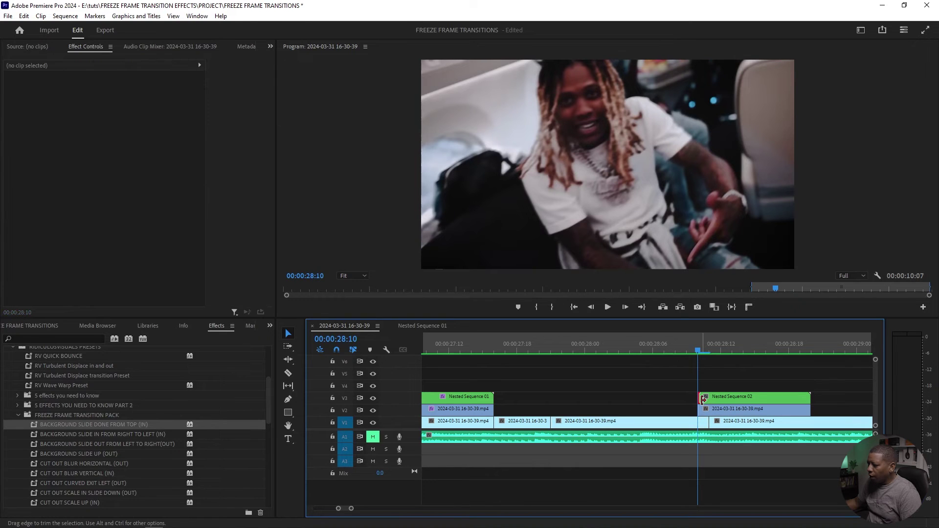
{"action": "right_click", "coordinate": [703, 399]}
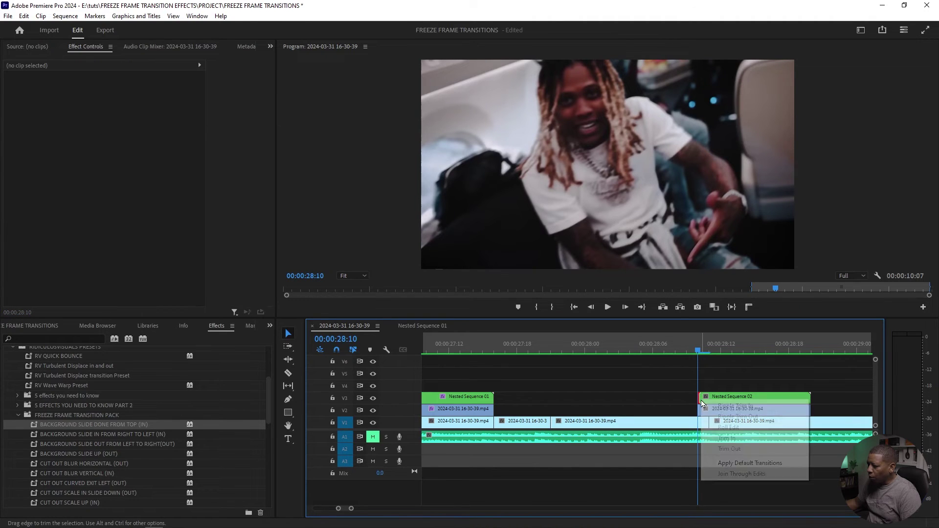
{"action": "left_click", "coordinate": [684, 425]}
{"action": "right_click", "coordinate": [692, 424]}
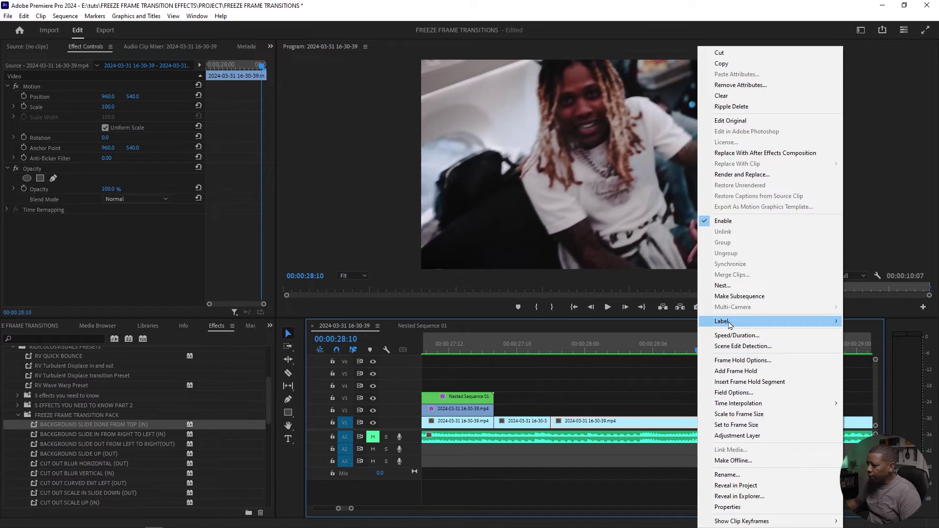
{"action": "left_click", "coordinate": [735, 374]}
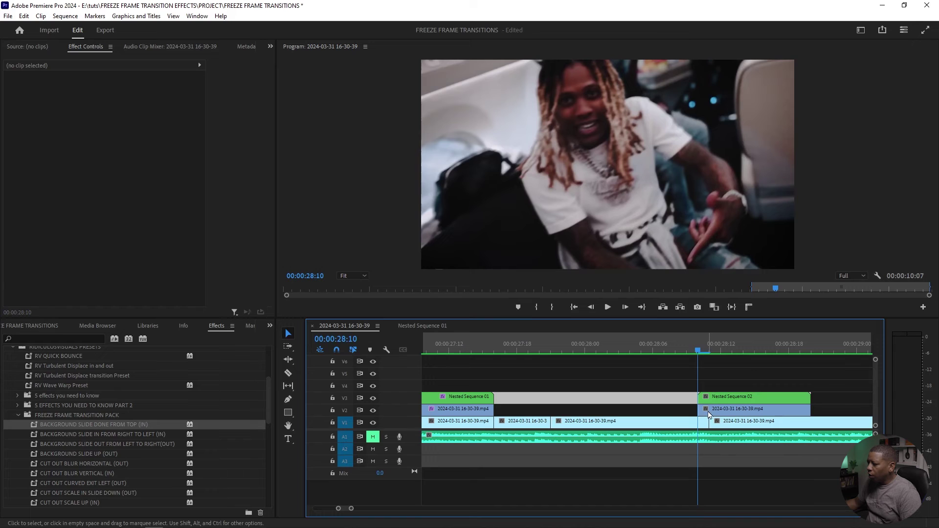
{"action": "left_click", "coordinate": [709, 412]}
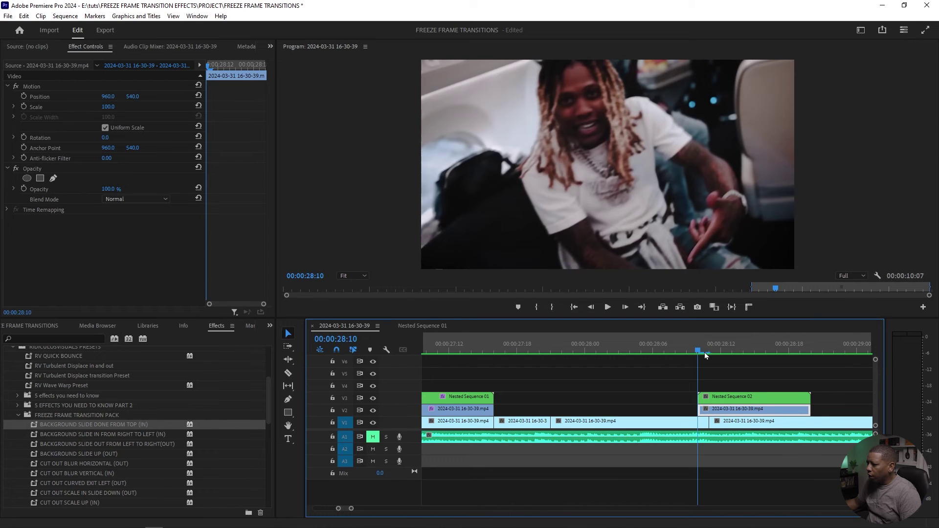
{"action": "mouse_move", "coordinate": [704, 353]}
{"action": "left_mouse_down"}
{"action": "mouse_move", "coordinate": [800, 356]}
{"action": "mouse_move", "coordinate": [699, 356]}
{"action": "left_mouse_up"}
{"action": "left_click", "coordinate": [719, 399]}
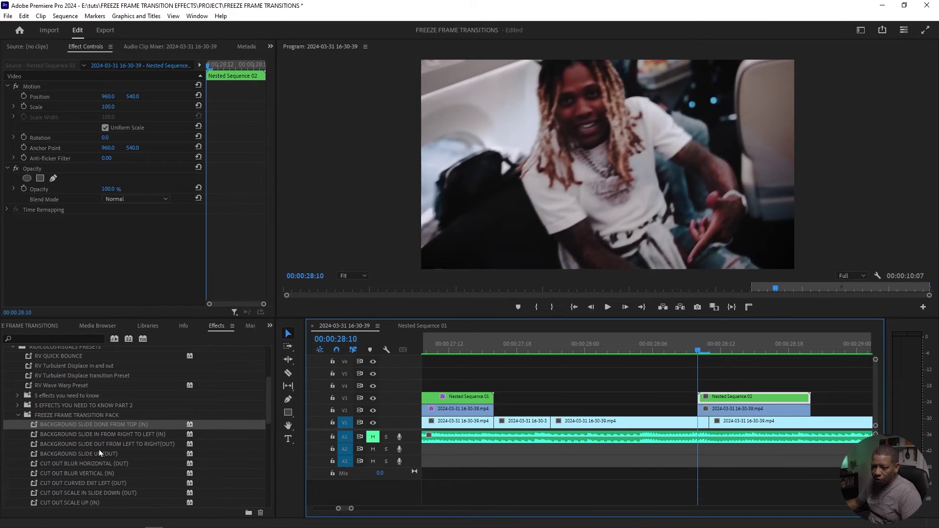
Apply the CUT OUT CURVED EXIT LEFT (OUT) preset to Nested Sequence 02.
{"action": "scroll", "coordinate": [70, 466], "scroll_direction": "down", "scroll_amount": 1}
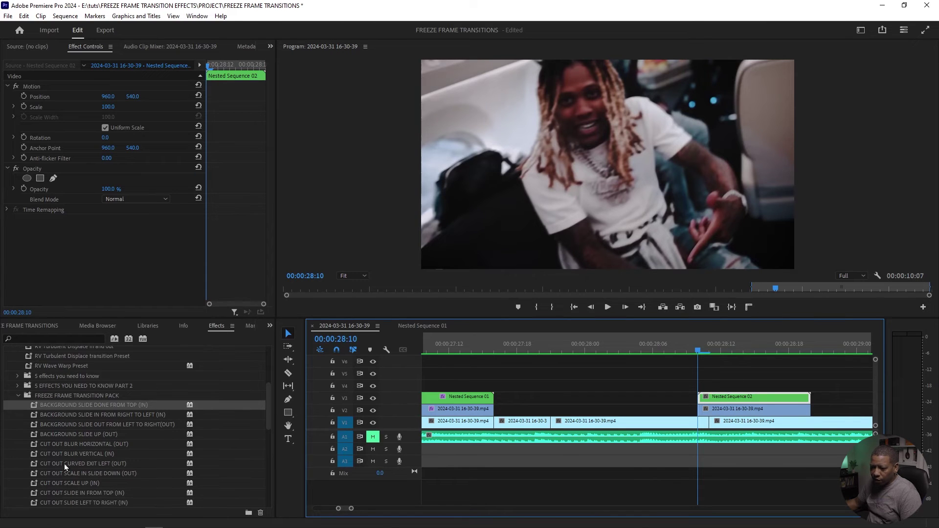
{"action": "left_click_drag", "start_coordinate": [75, 465], "coordinate": [722, 399]}
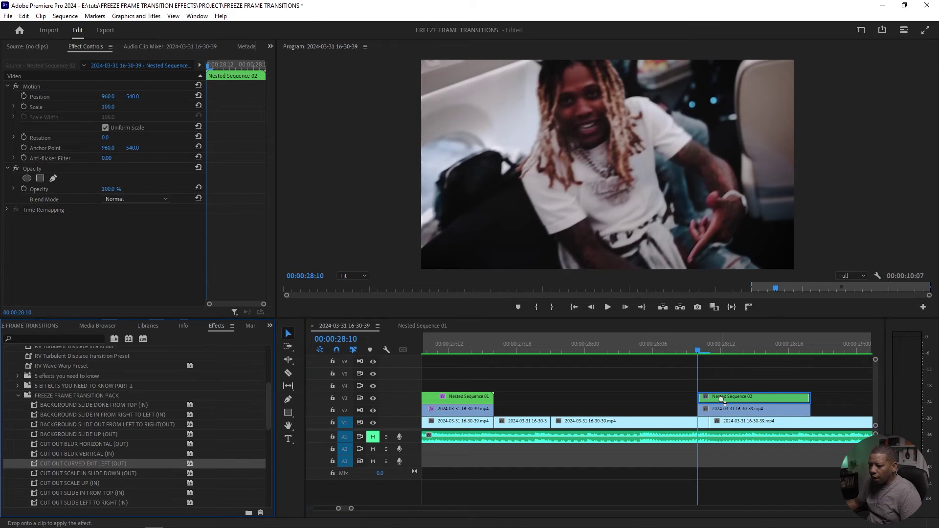
{"action": "left_click_drag", "start_coordinate": [721, 398], "coordinate": [721, 398]}
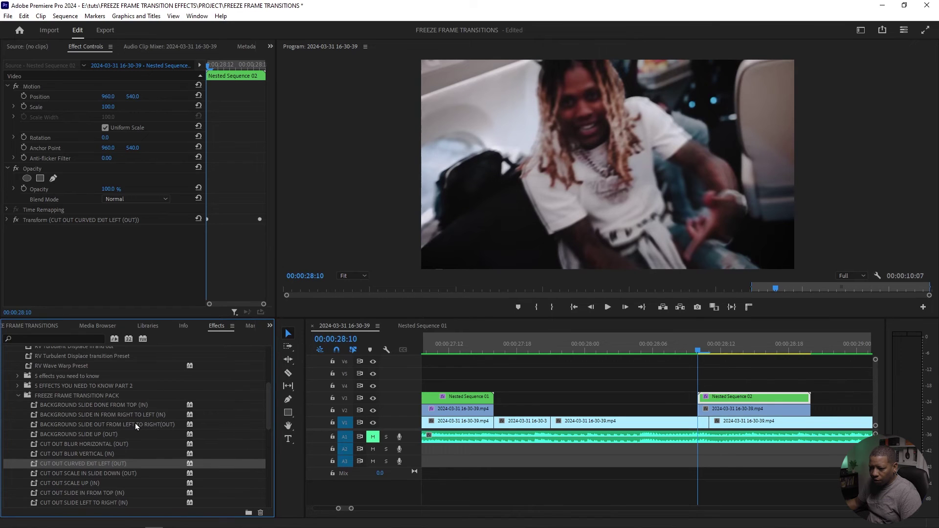
Apply CUT OUT BLUR HORIZONTAL (OUT) to the V2 clip underneath and play back the transition.
{"action": "left_click_drag", "start_coordinate": [135, 444], "coordinate": [721, 412]}
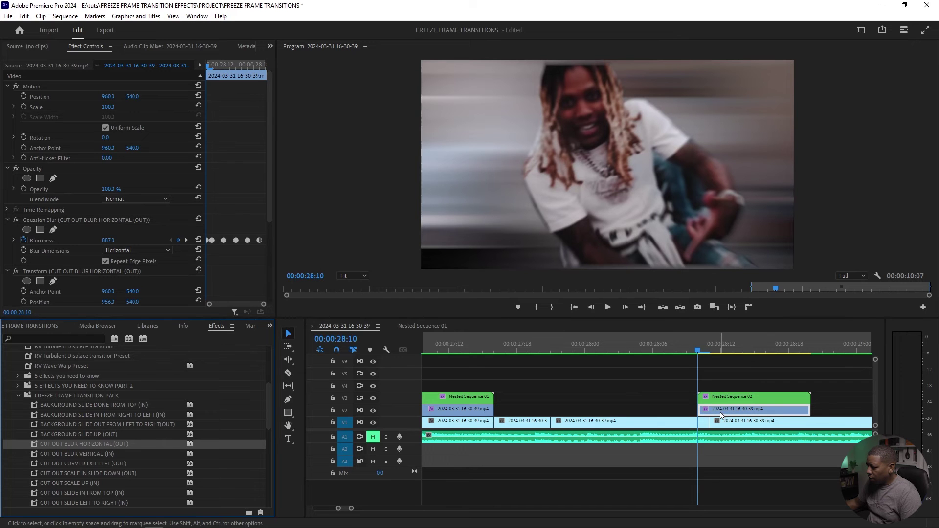
{"action": "left_click", "coordinate": [718, 394]}
{"action": "key", "text": "space"}
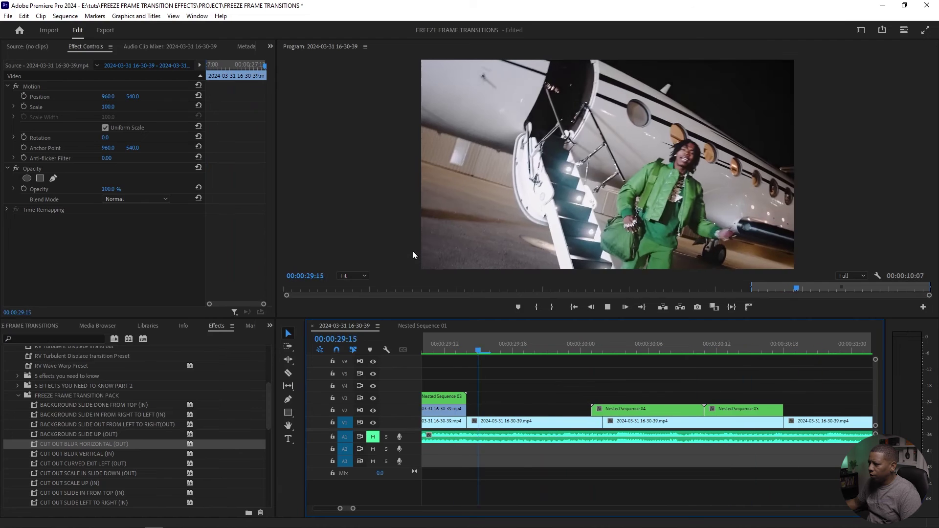
{"action": "key", "text": "space"}
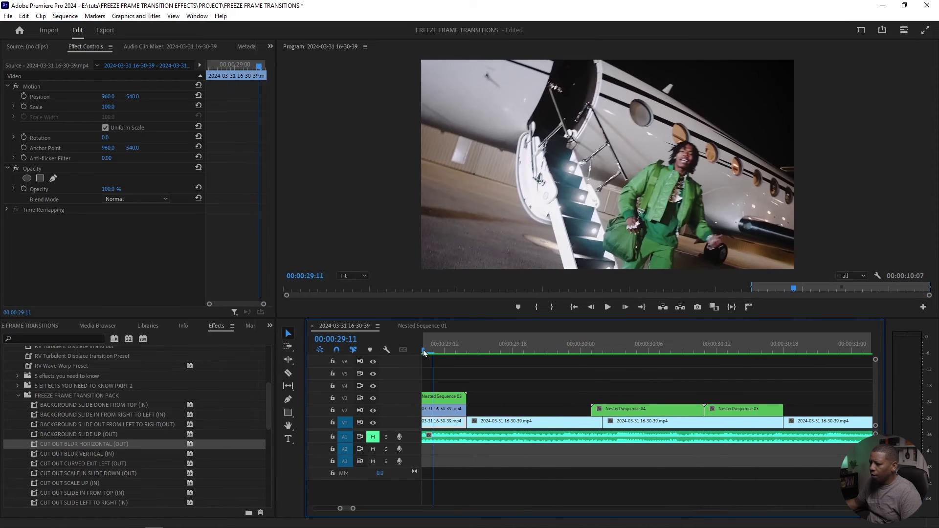
Apply the CUT OUT SLIDE IN FROM TOP (IN) preset to Nested Sequence 05.
{"action": "mouse_move", "coordinate": [560, 354]}
{"action": "left_mouse_down"}
{"action": "mouse_move", "coordinate": [520, 345]}
{"action": "mouse_move", "coordinate": [576, 345]}
{"action": "mouse_move", "coordinate": [427, 345]}
{"action": "mouse_move", "coordinate": [622, 342]}
{"action": "mouse_move", "coordinate": [569, 344]}
{"action": "left_mouse_up"}
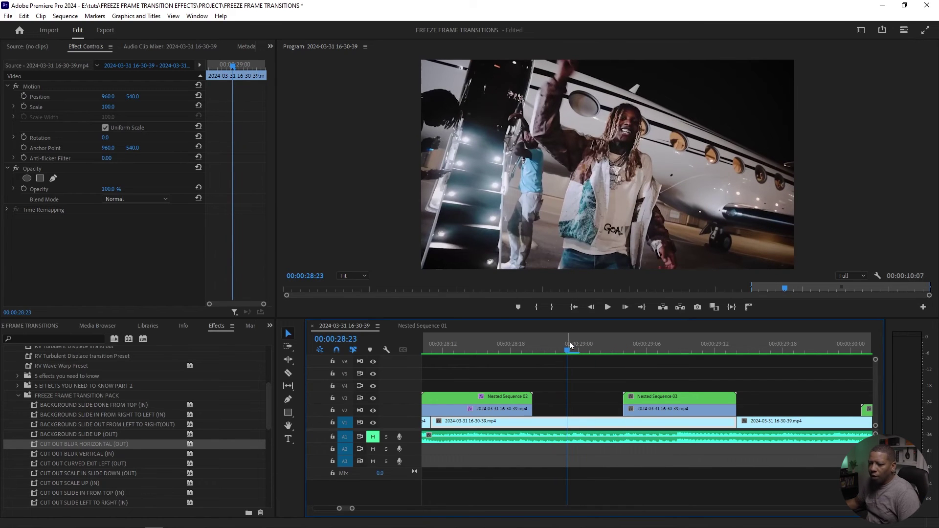
{"action": "left_click_drag", "start_coordinate": [269, 397], "coordinate": [268, 410]}
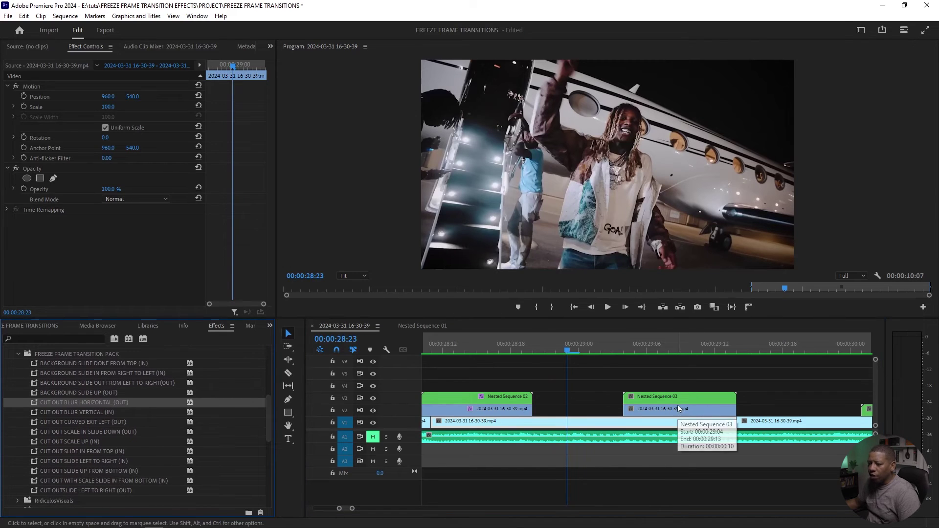
{"action": "scroll", "coordinate": [80, 415], "scroll_direction": "up", "scroll_amount": 2}
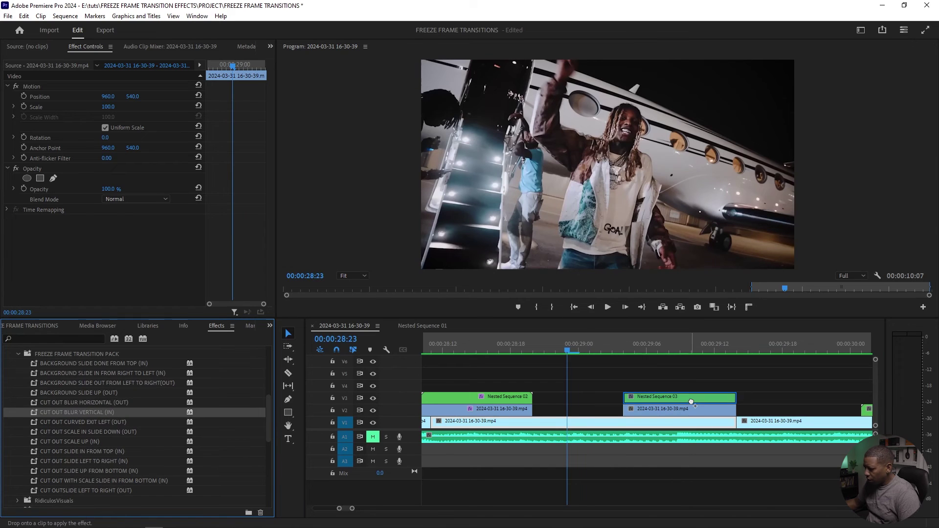
{"action": "left_click_drag", "start_coordinate": [567, 351], "coordinate": [655, 360]}
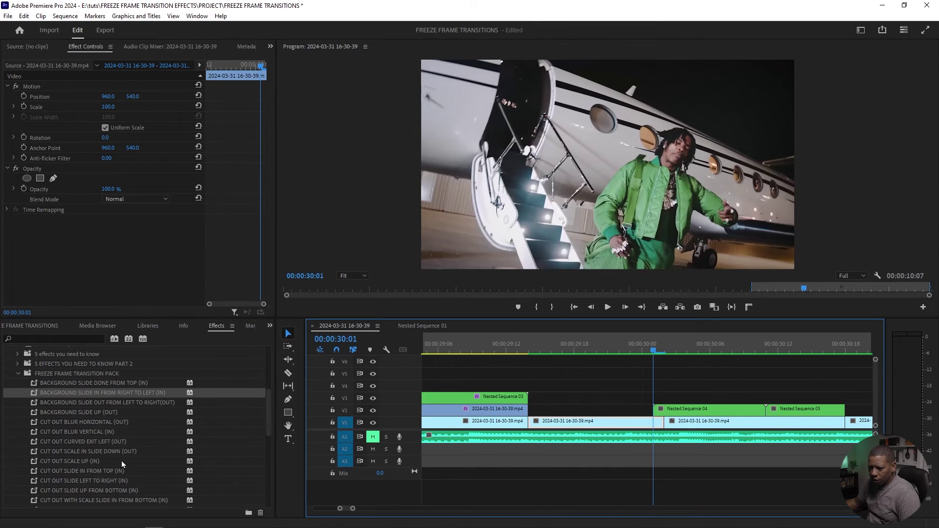
{"action": "left_click_drag", "start_coordinate": [83, 471], "coordinate": [805, 417]}
Apply the slide left-to-right exit preset to Nested Sequence 06 and pick the slide-up-from-bottom preset.
{"action": "key", "text": "minus"}
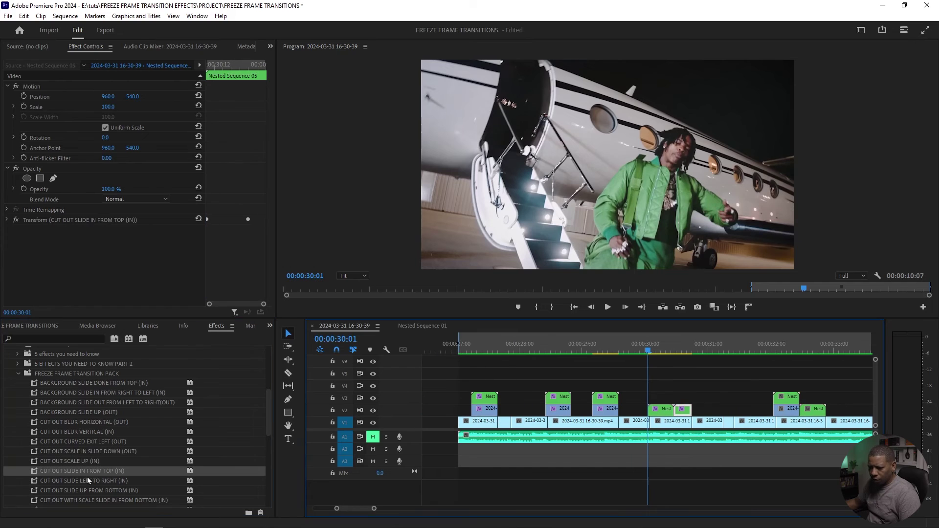
{"action": "left_click", "coordinate": [87, 414]}
{"action": "left_click", "coordinate": [136, 500]}
{"action": "scroll", "coordinate": [136, 495], "scroll_direction": "down", "scroll_amount": 2}
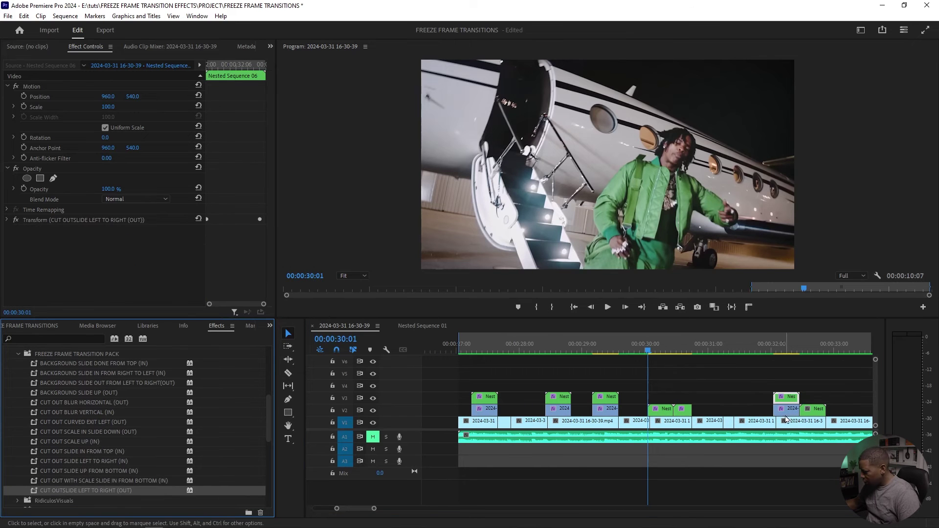
{"action": "left_click", "coordinate": [122, 471]}
Render the whole timeline with Sequence > Render In to Out and play it back.
{"action": "left_click", "coordinate": [65, 15]}
{"action": "left_click", "coordinate": [83, 52]}
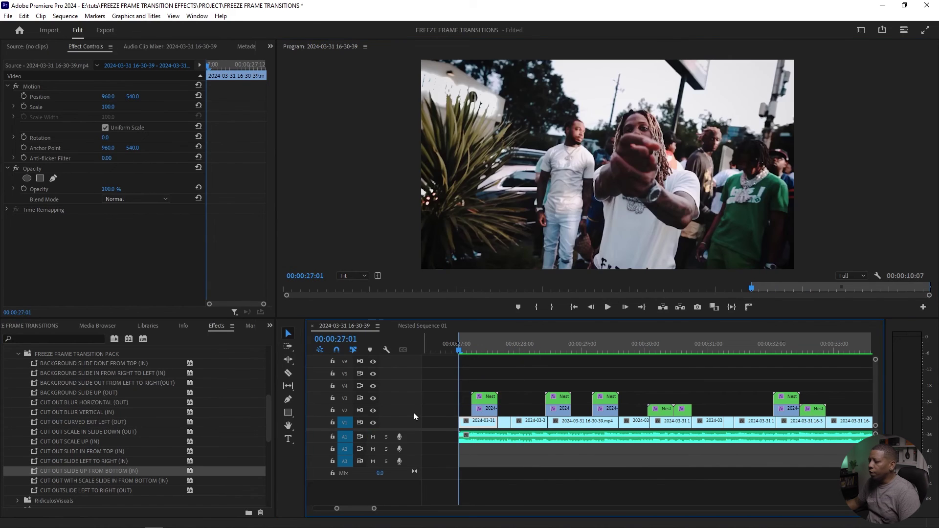
{"action": "key", "text": "space"}
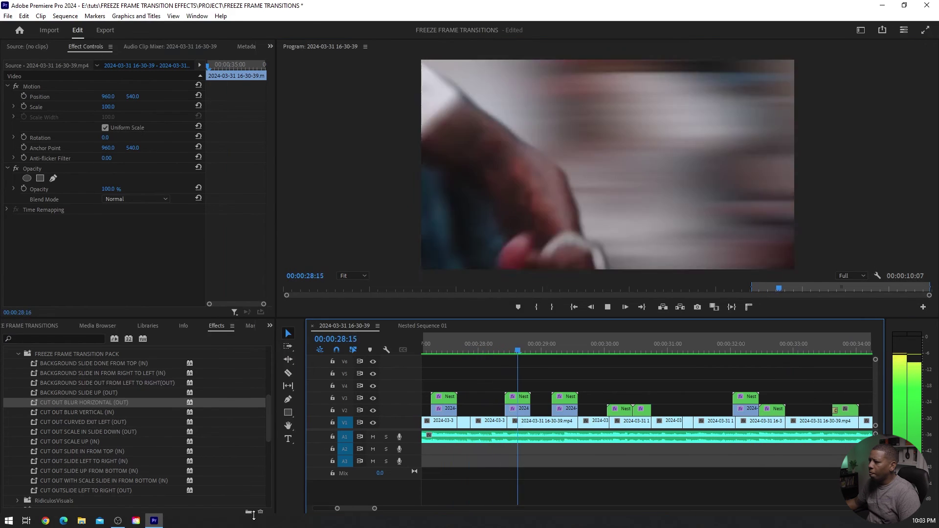